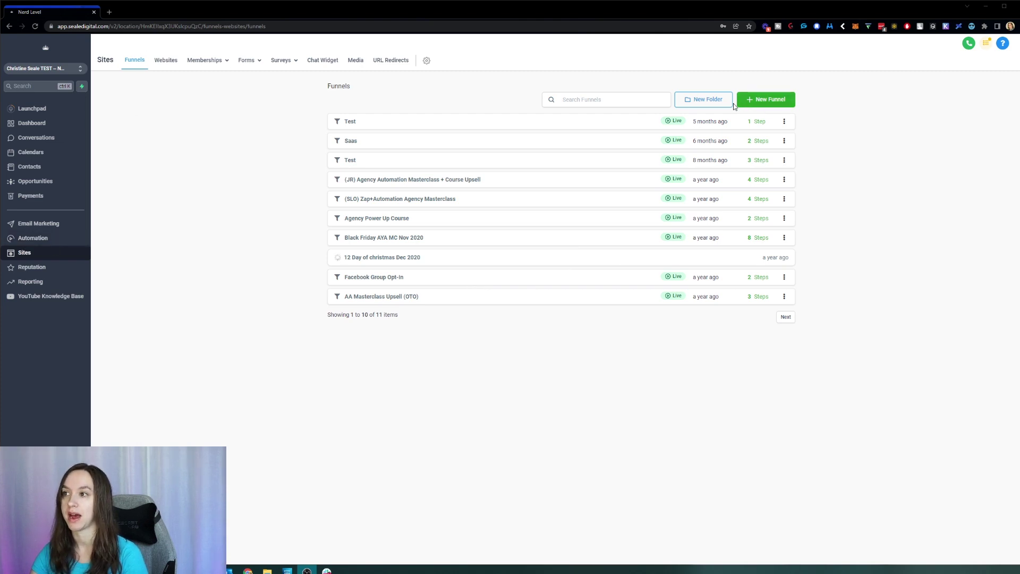
# Create an empty funnel folder named 'Test'
pyautogui.click(714, 104)
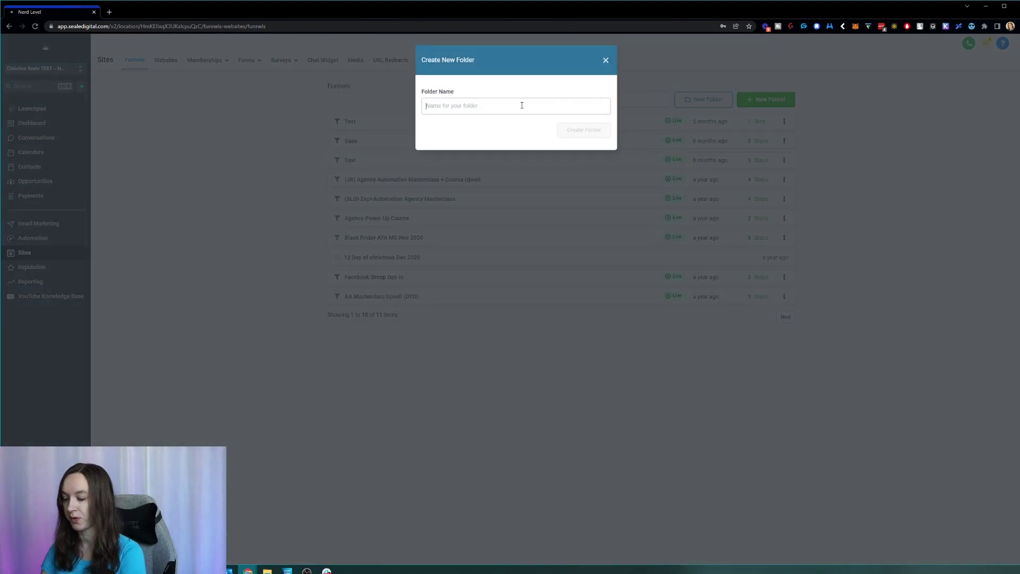
pyautogui.write('Test')
pyautogui.click(602, 131)
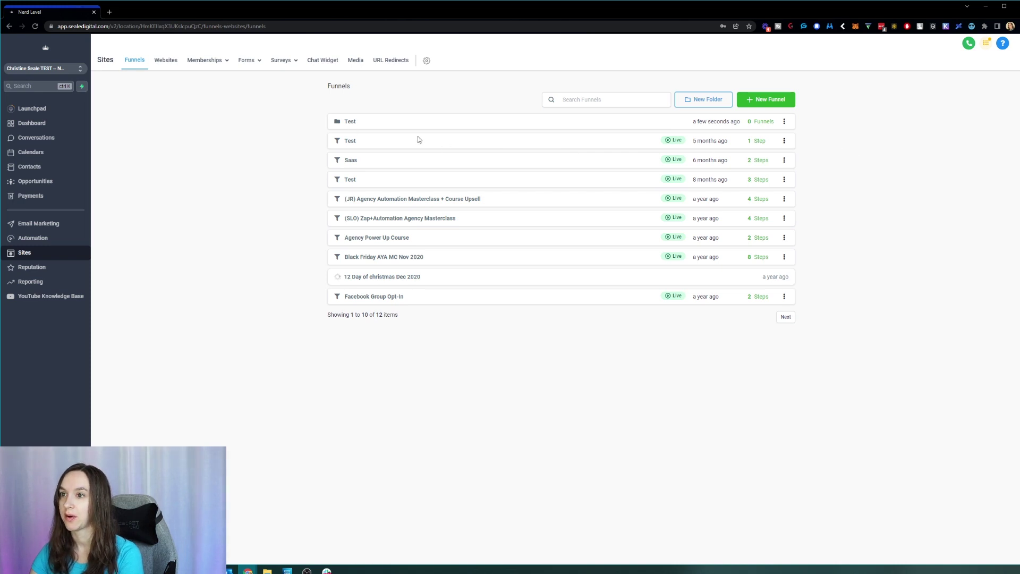
# Move the one-step 'Test' funnel into the 'Test' folder
pyautogui.click(784, 140)
pyautogui.click(808, 184)
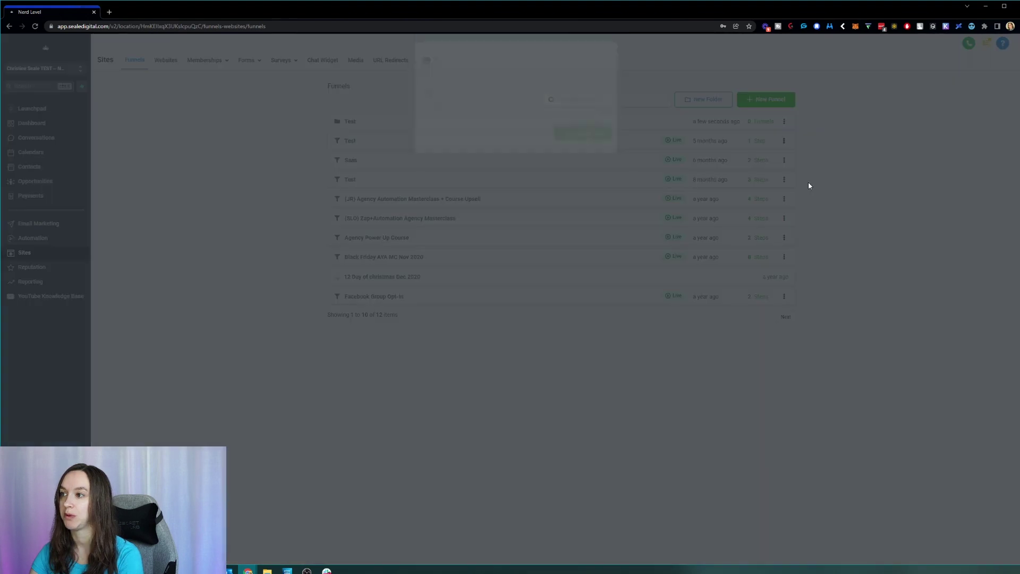
pyautogui.click(462, 142)
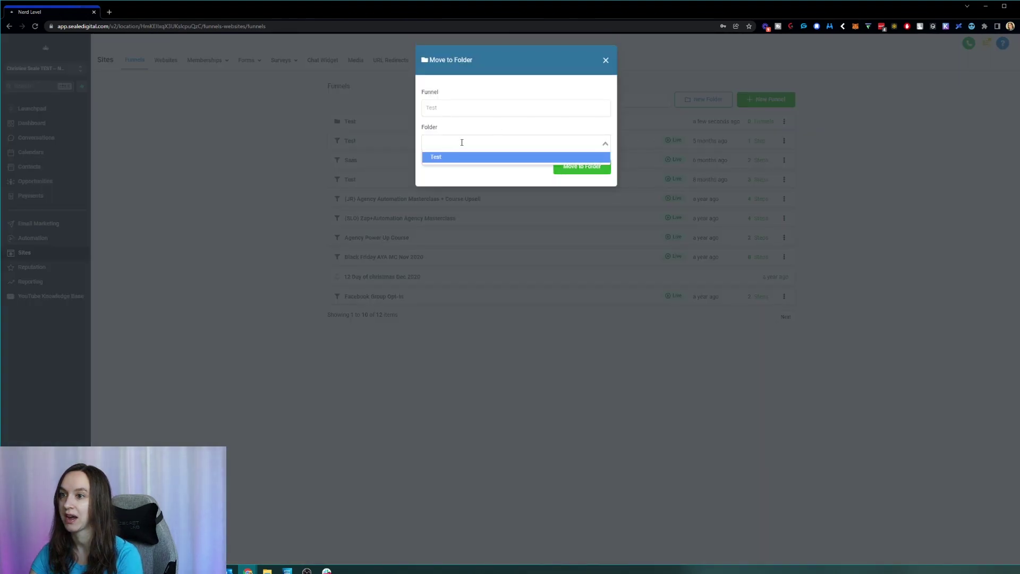
pyautogui.click(457, 158)
pyautogui.click(600, 169)
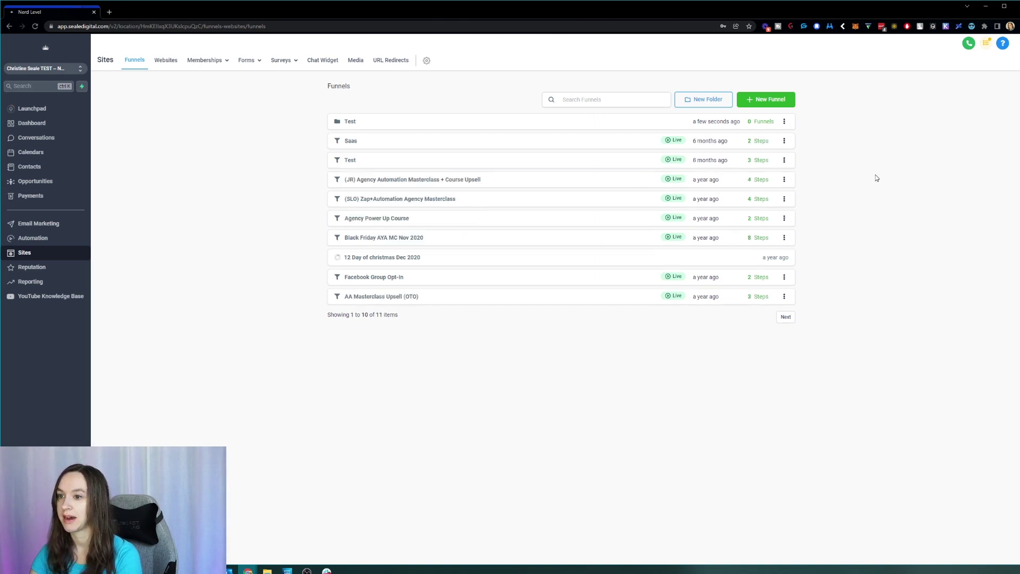
pyautogui.click(619, 103)
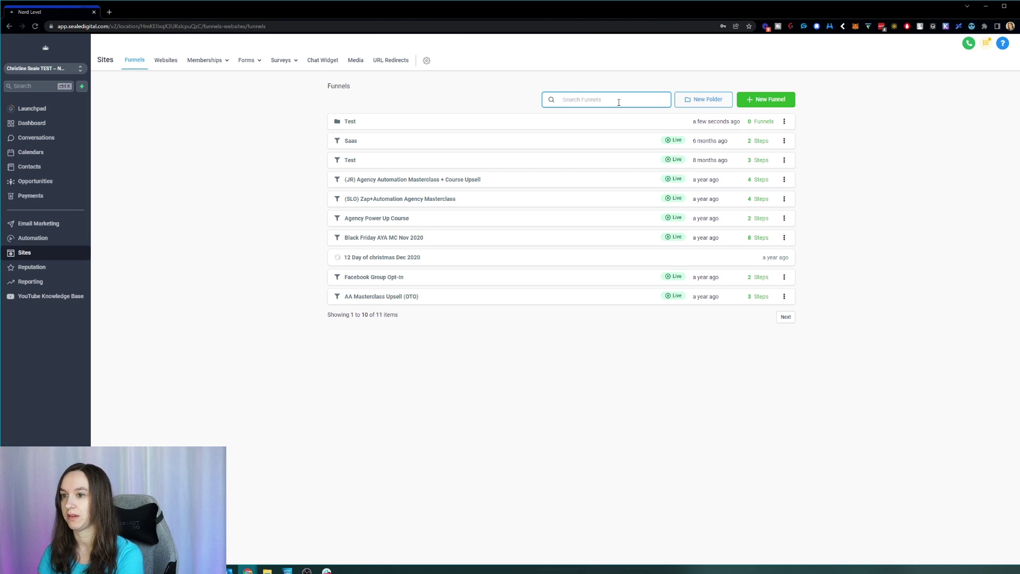
pyautogui.write('test')
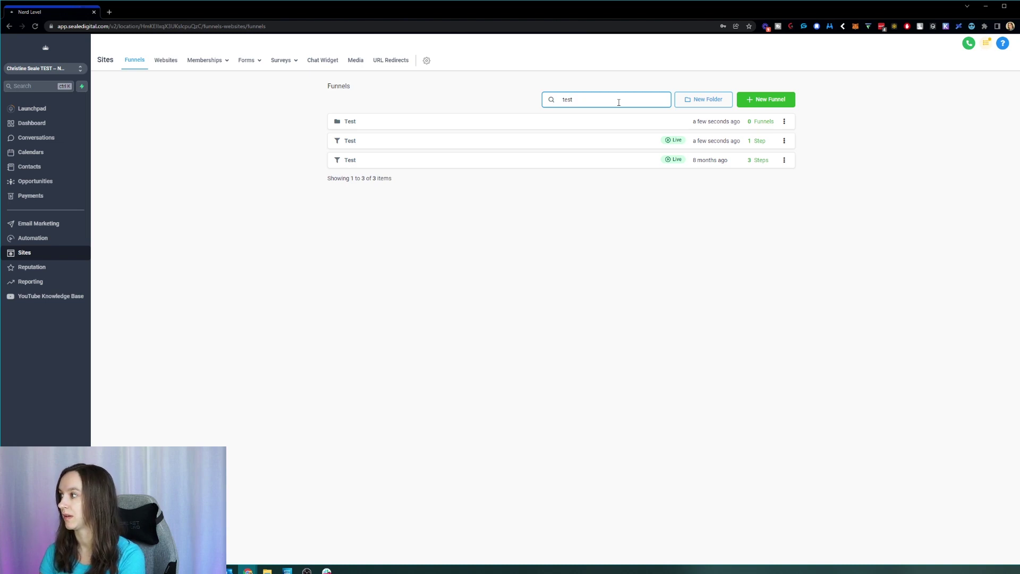
pyautogui.press('BackSpace')
pyautogui.press('BackSpace')
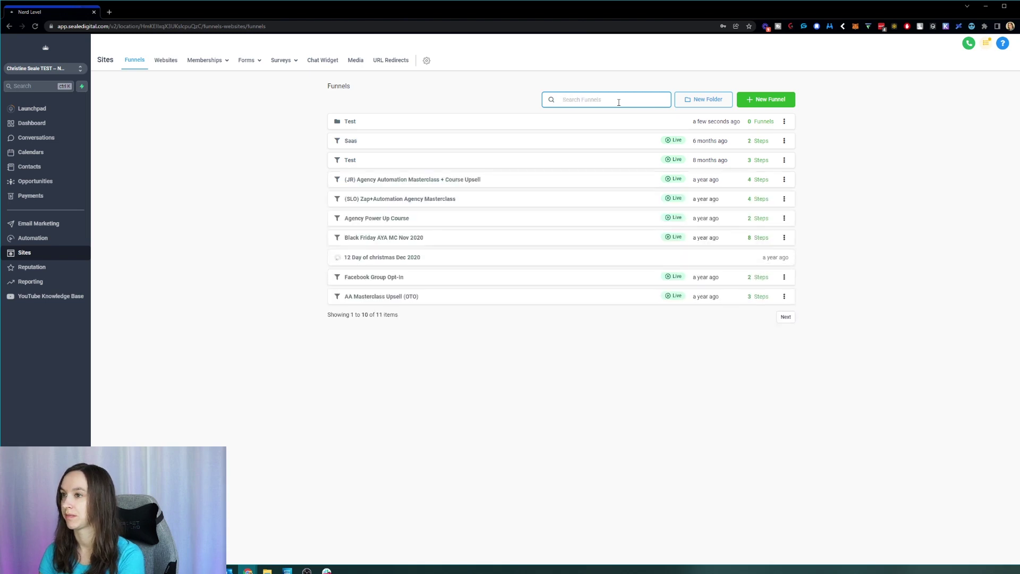
pyautogui.write('blac')
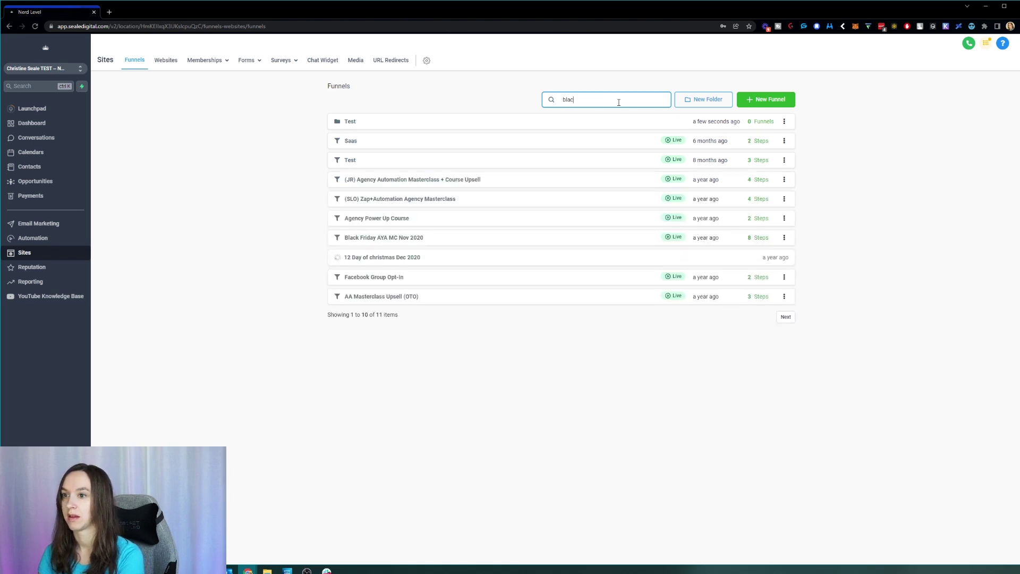
pyautogui.press('BackSpace')
pyautogui.press('BackSpace')
pyautogui.press('BackSpace')
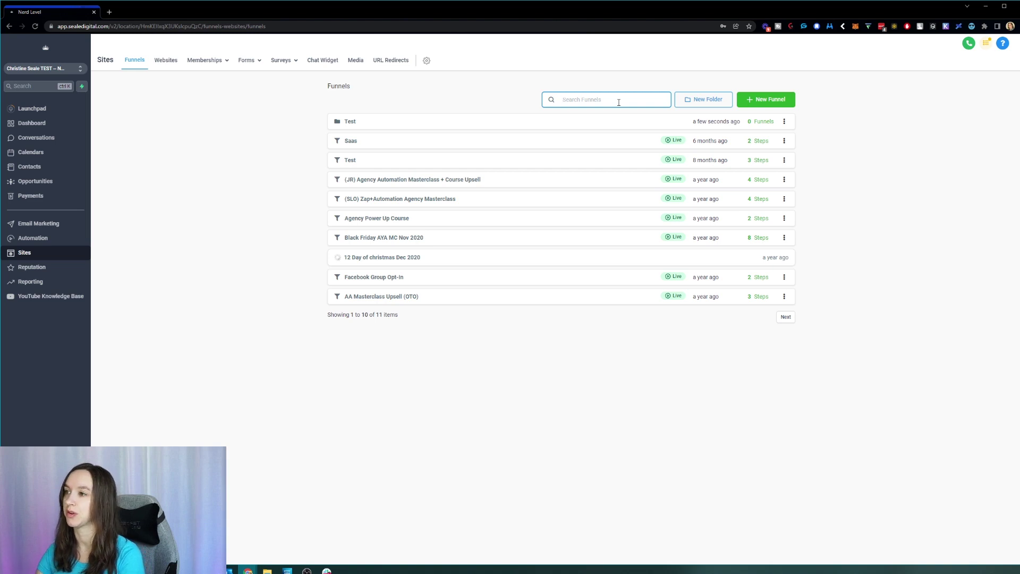
# Create a new funnel named 'Test2'
pyautogui.click(792, 101)
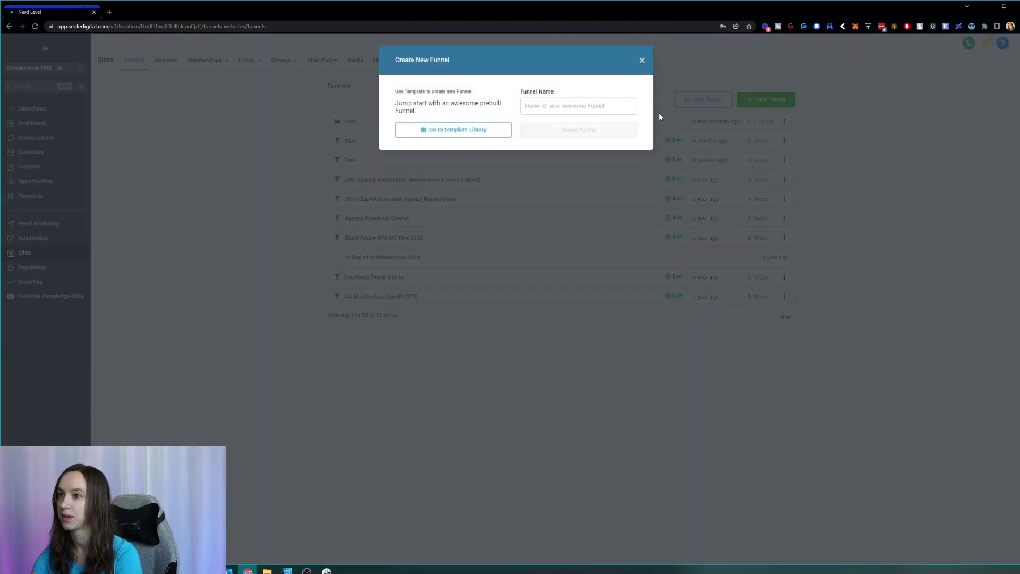
pyautogui.click(555, 110)
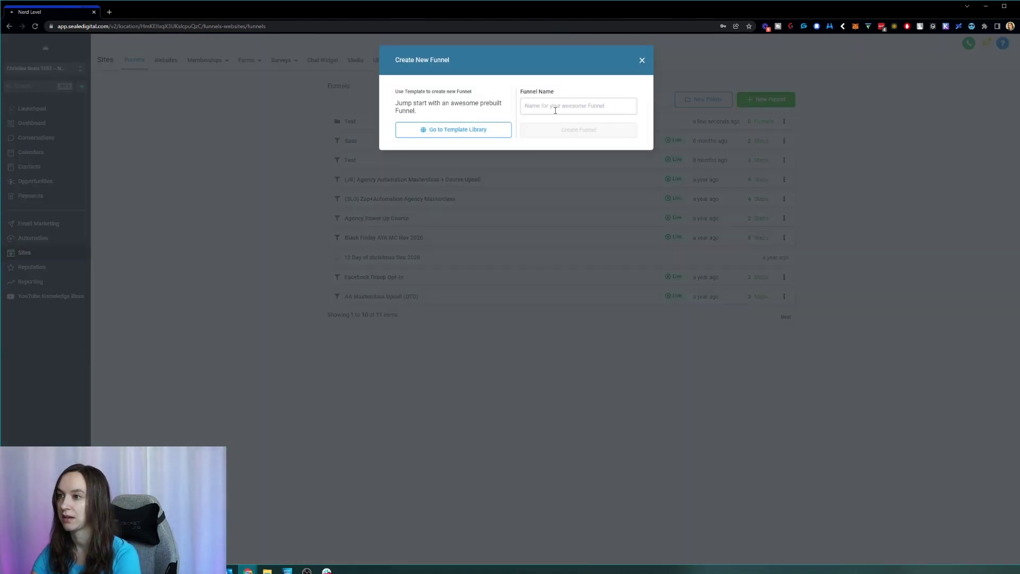
pyautogui.write('Test')
pyautogui.click(556, 129)
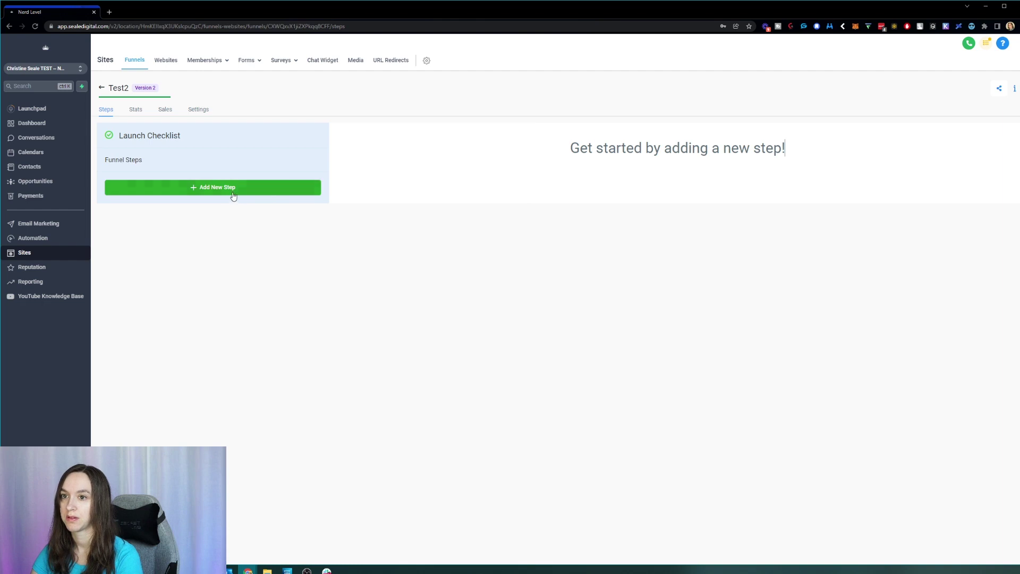
# Add a first funnel step named 'test' to Test2
pyautogui.click(212, 190)
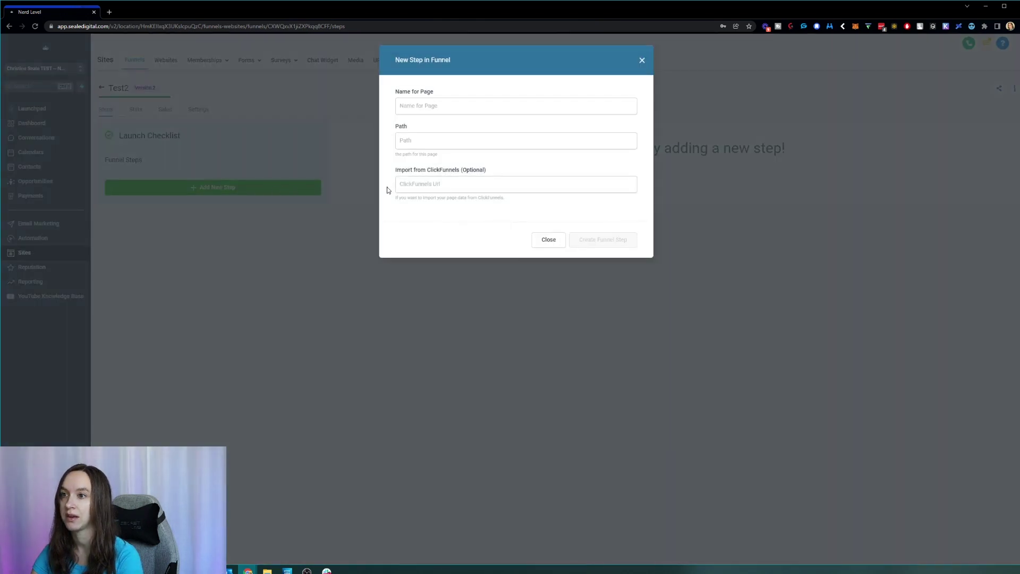
pyautogui.write('test')
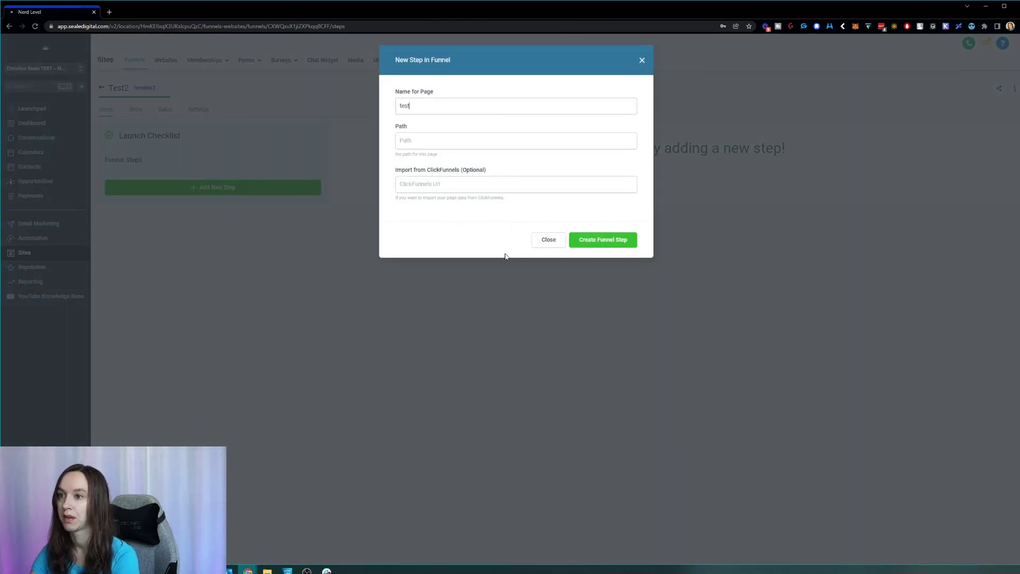
pyautogui.click(602, 239)
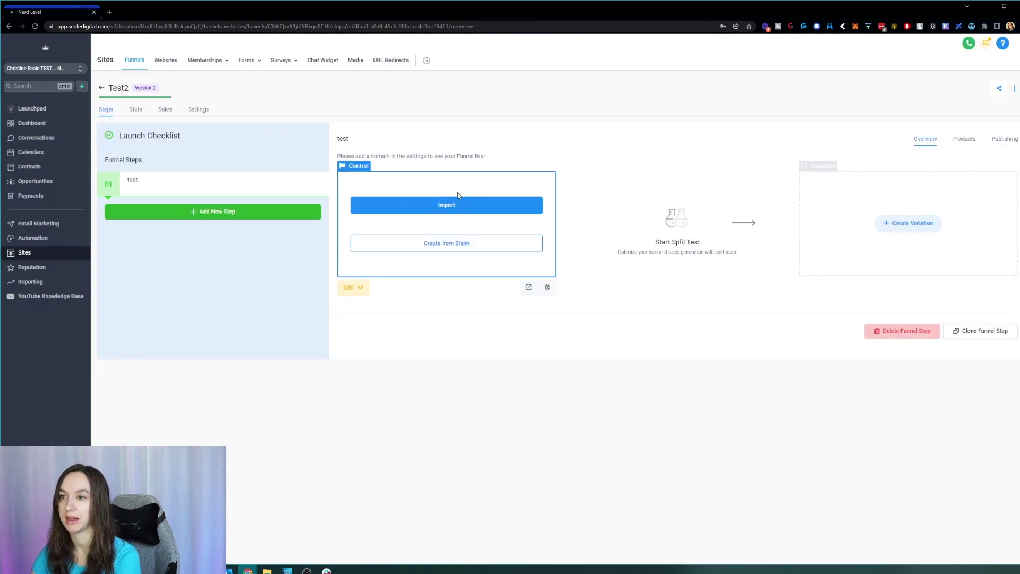
# Import the Home page from the Med Spa Copy website into the 'test' step
pyautogui.click(448, 207)
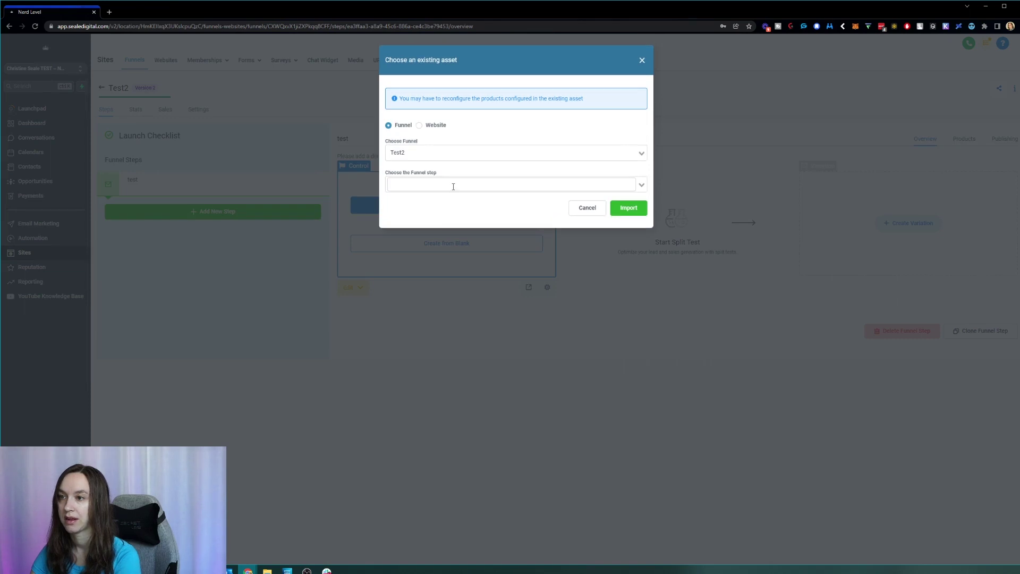
pyautogui.click(455, 185)
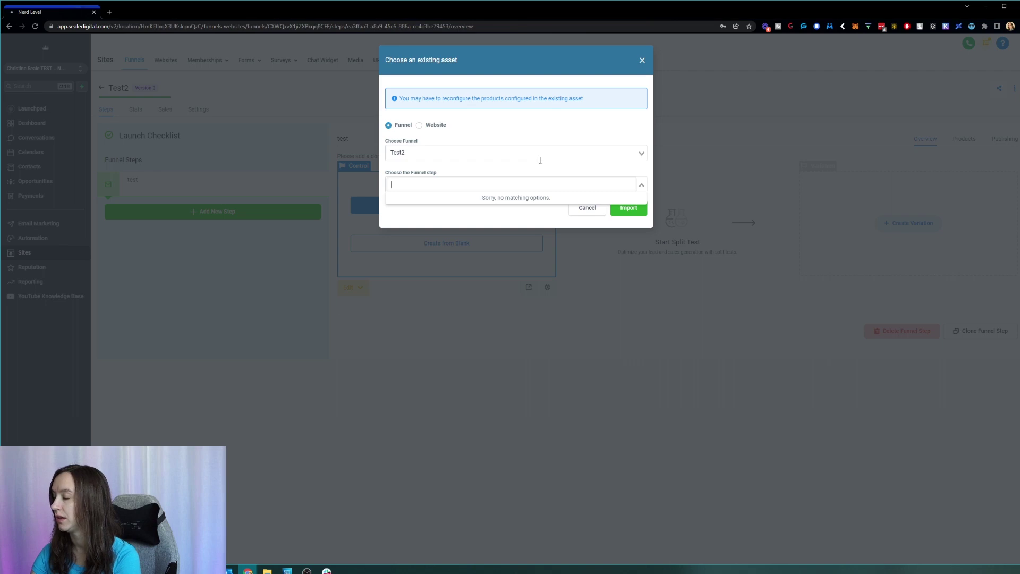
pyautogui.click(436, 126)
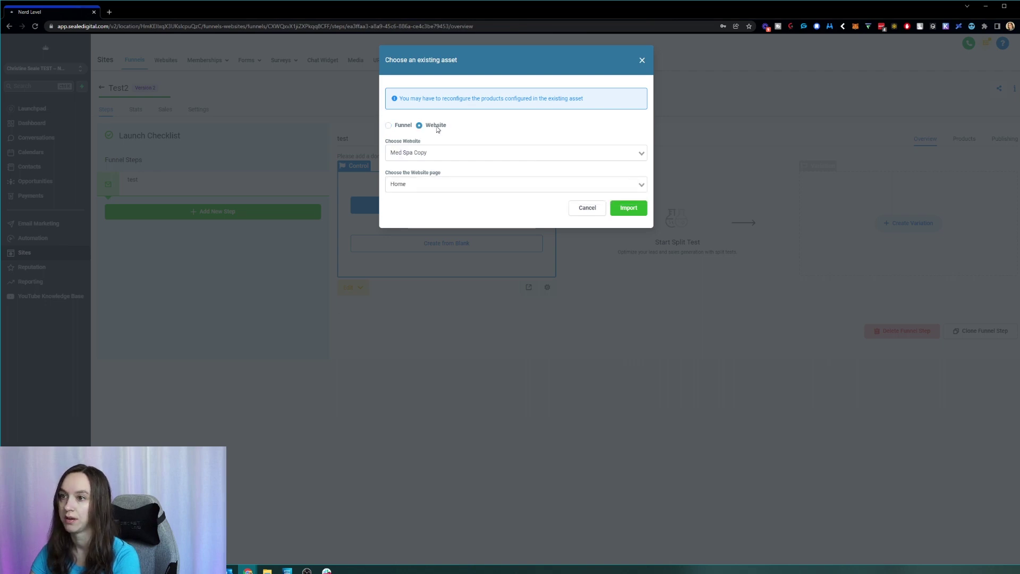
pyautogui.click(442, 153)
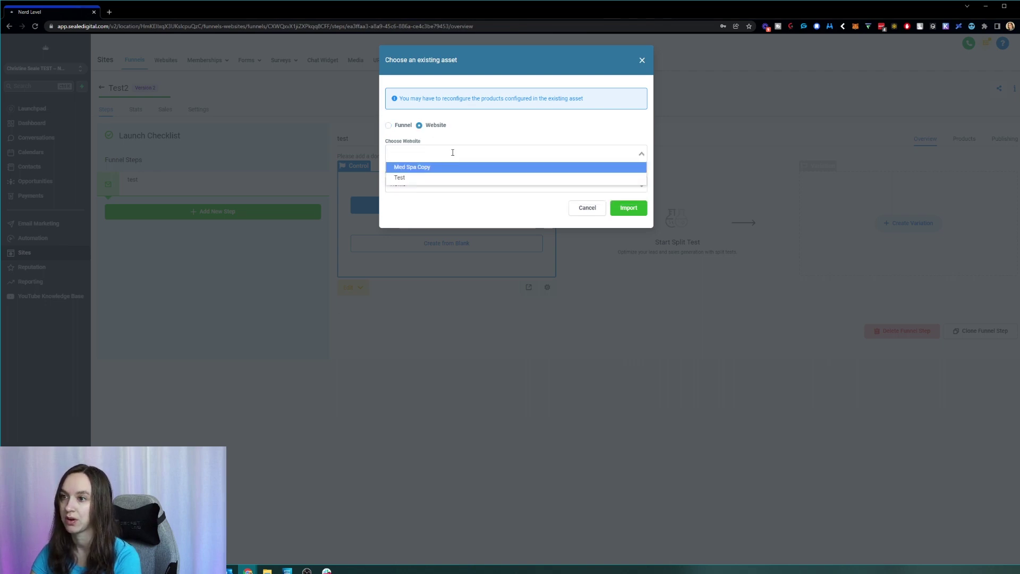
pyautogui.click(436, 131)
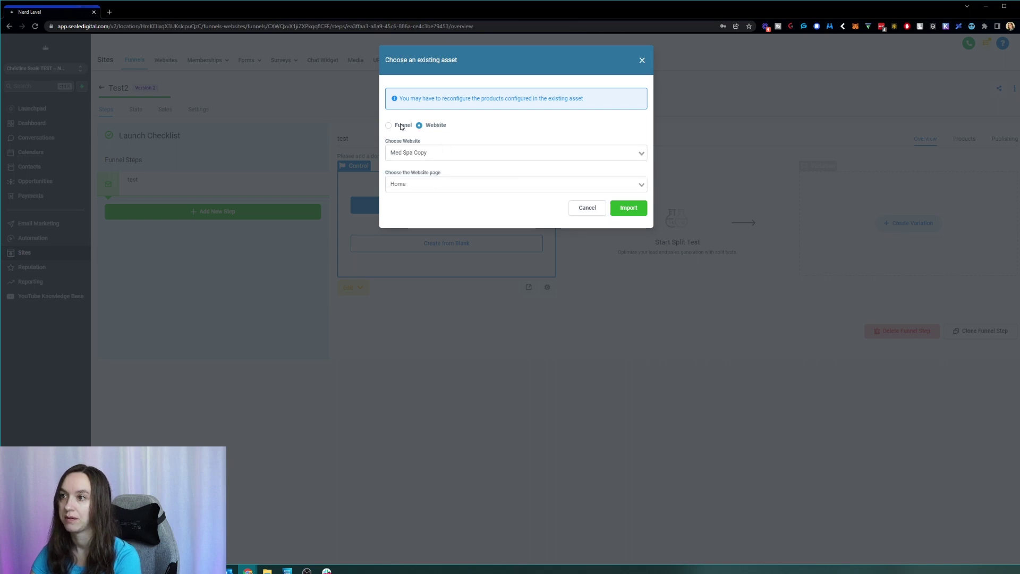
pyautogui.click(400, 124)
pyautogui.click(442, 126)
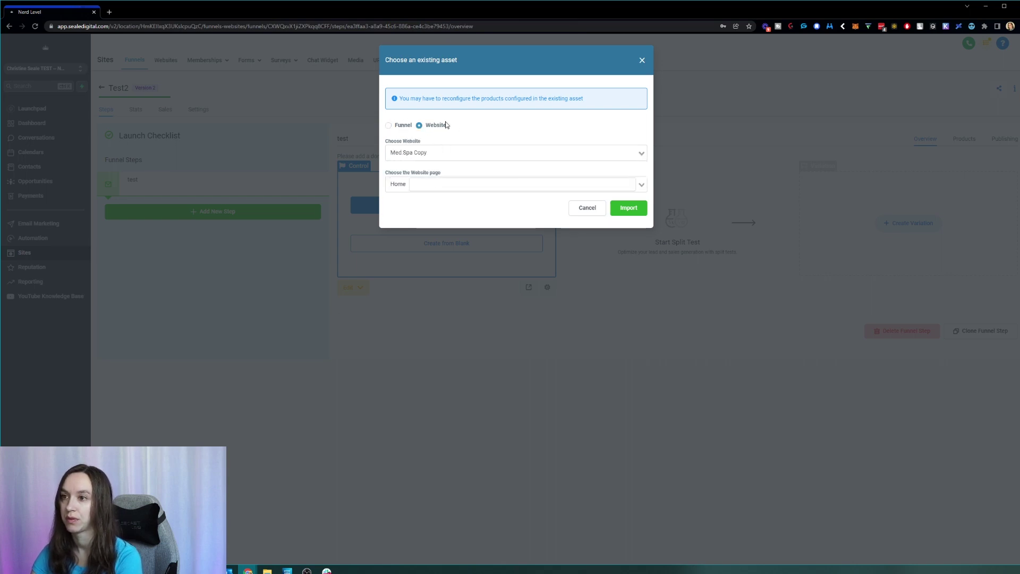
pyautogui.click(617, 211)
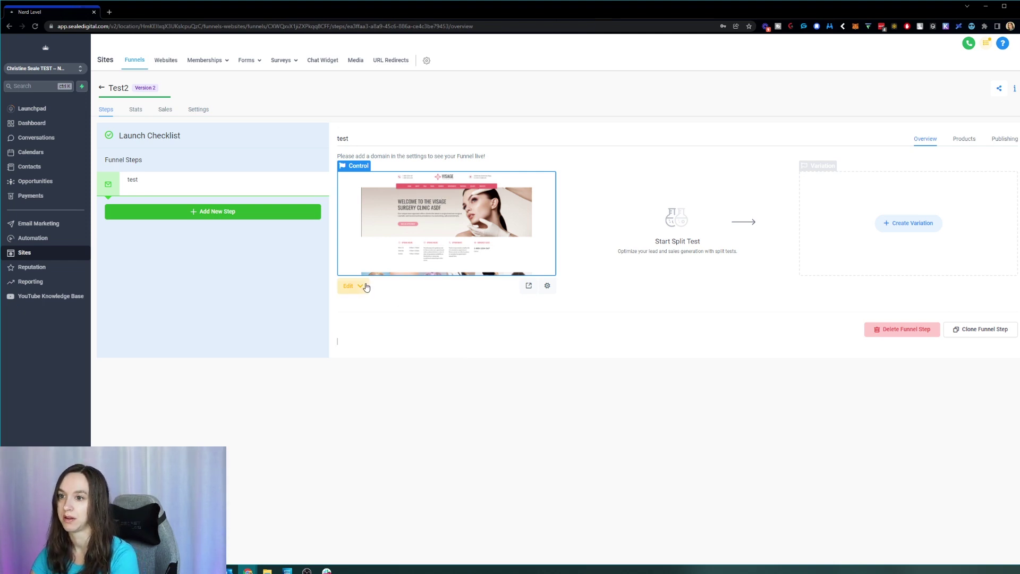
pyautogui.click(102, 88)
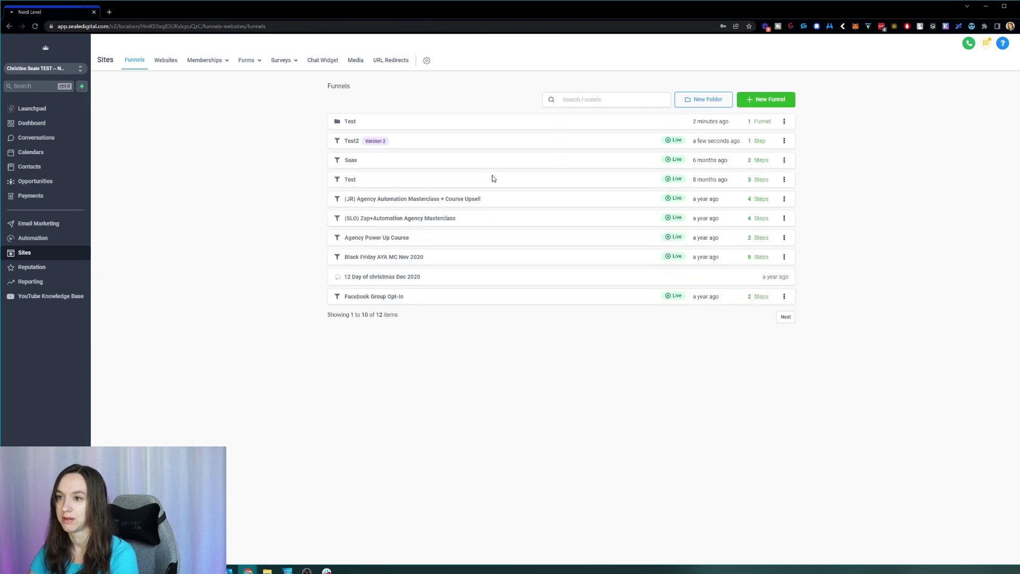
pyautogui.click(350, 141)
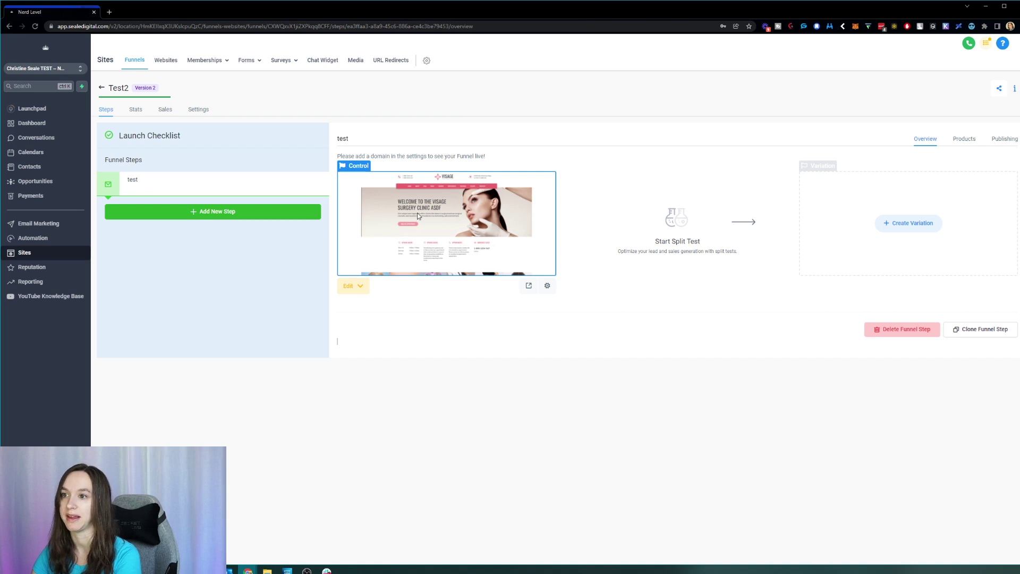
# Open the Visage page editor in a new tab, then view the 'test' step's Products
pyautogui.click(365, 287)
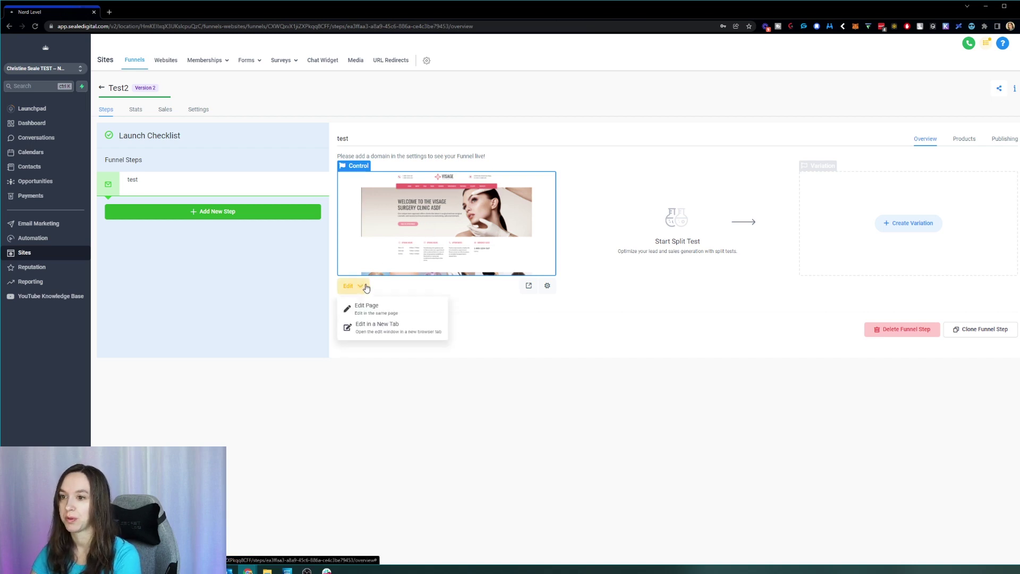
pyautogui.click(366, 287)
pyautogui.click(362, 288)
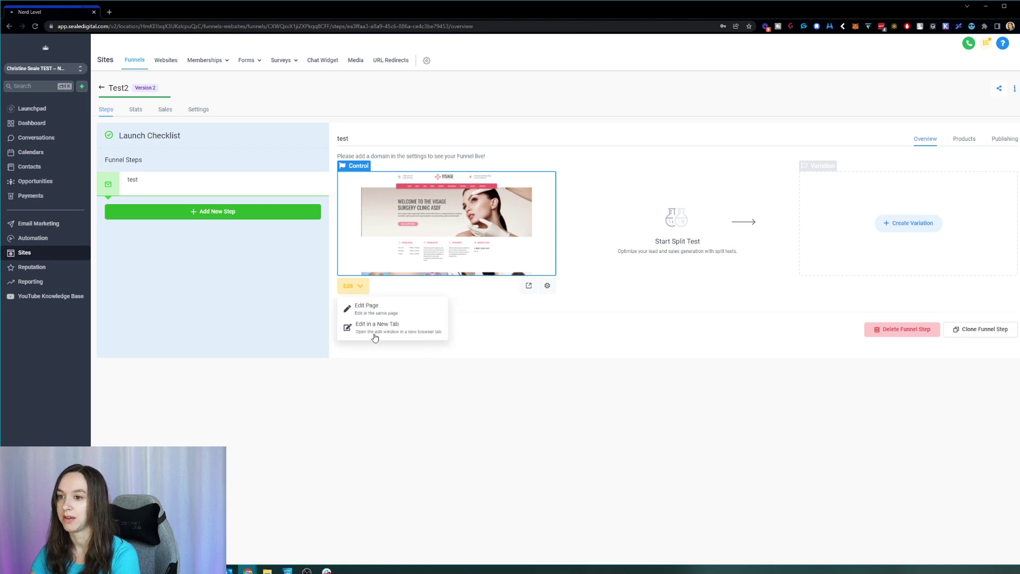
pyautogui.click(375, 335)
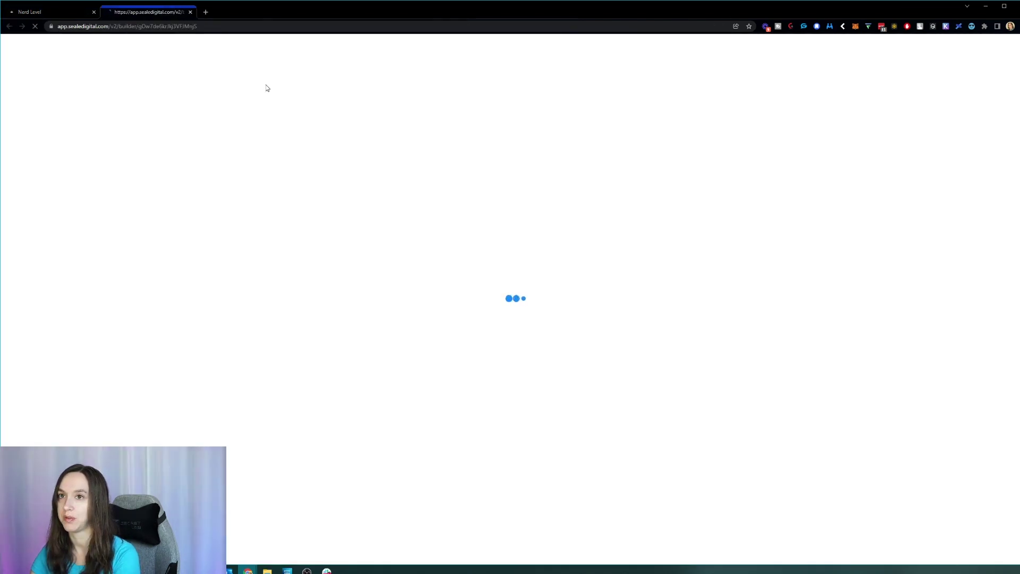
pyautogui.hotkey('ctrl', 'shift', 'Tab')
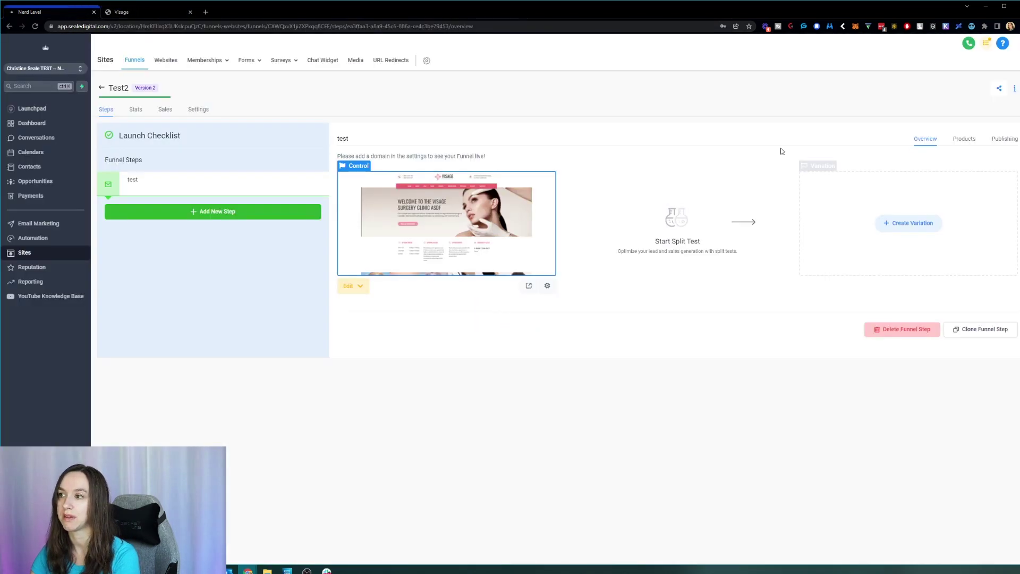
pyautogui.click(962, 139)
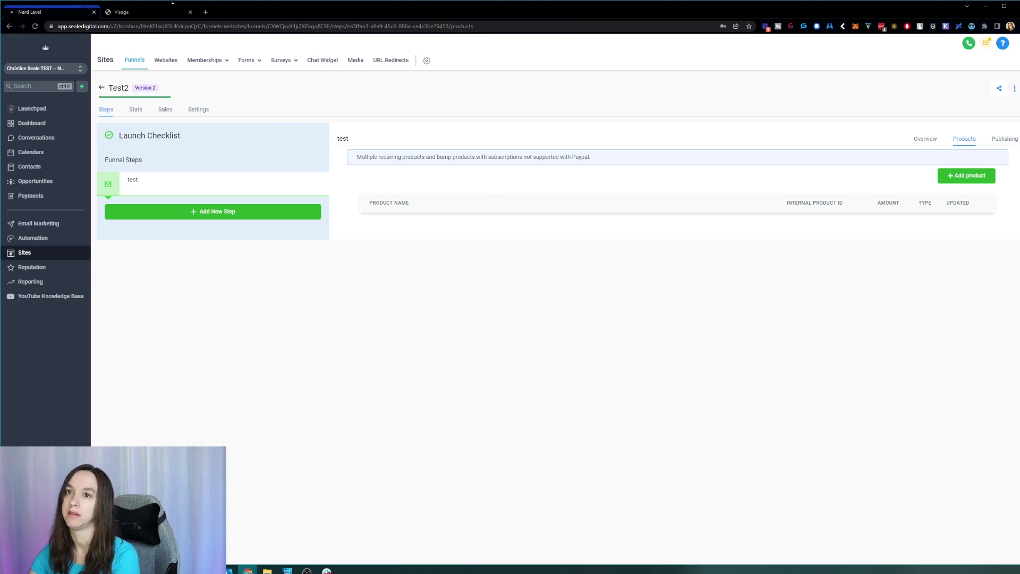
# Check the Visage builder tab, then return to the 'test' step Overview without adding products
pyautogui.click(170, 10)
pyautogui.click(29, 13)
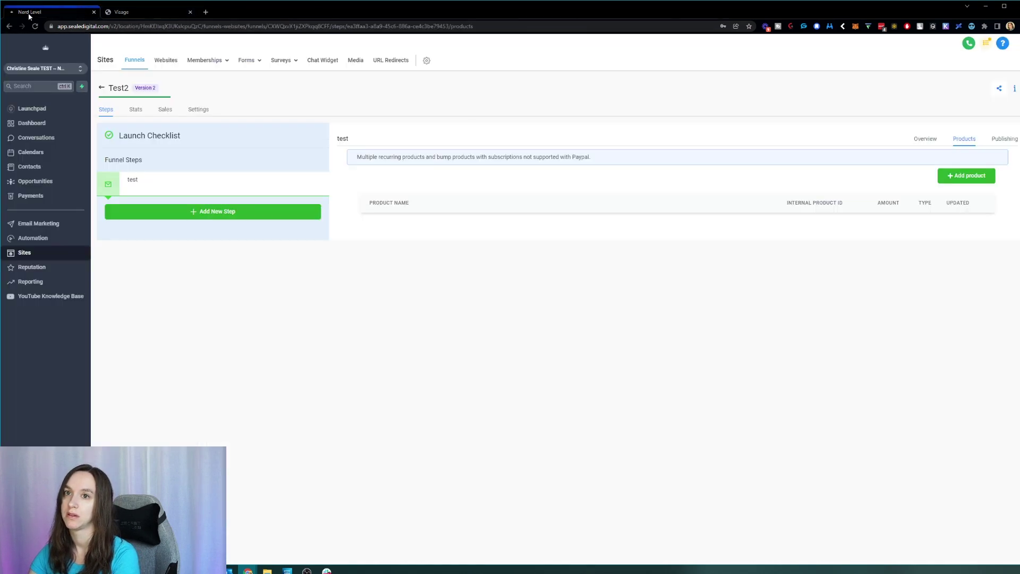
pyautogui.click(153, 12)
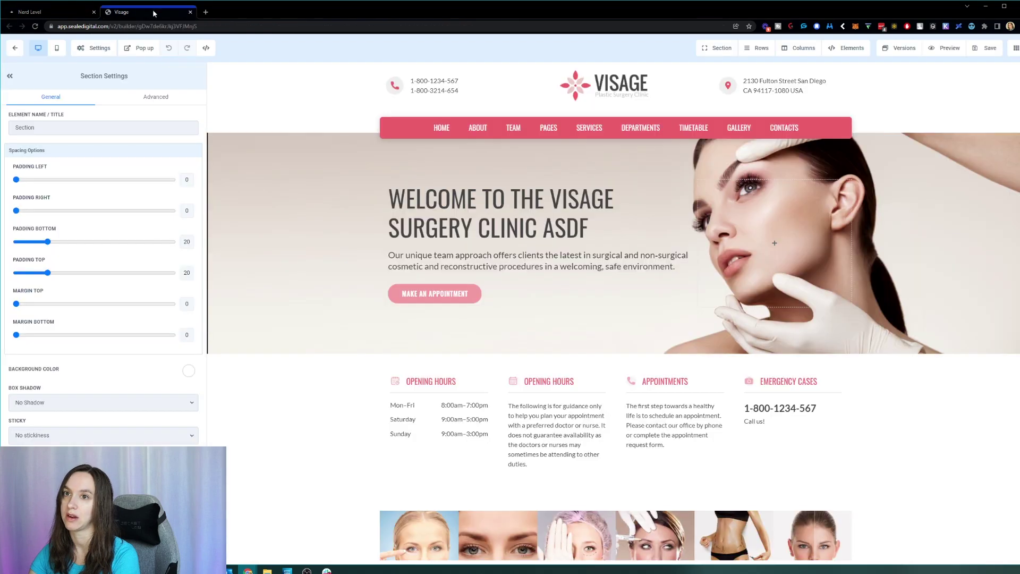
pyautogui.click(30, 12)
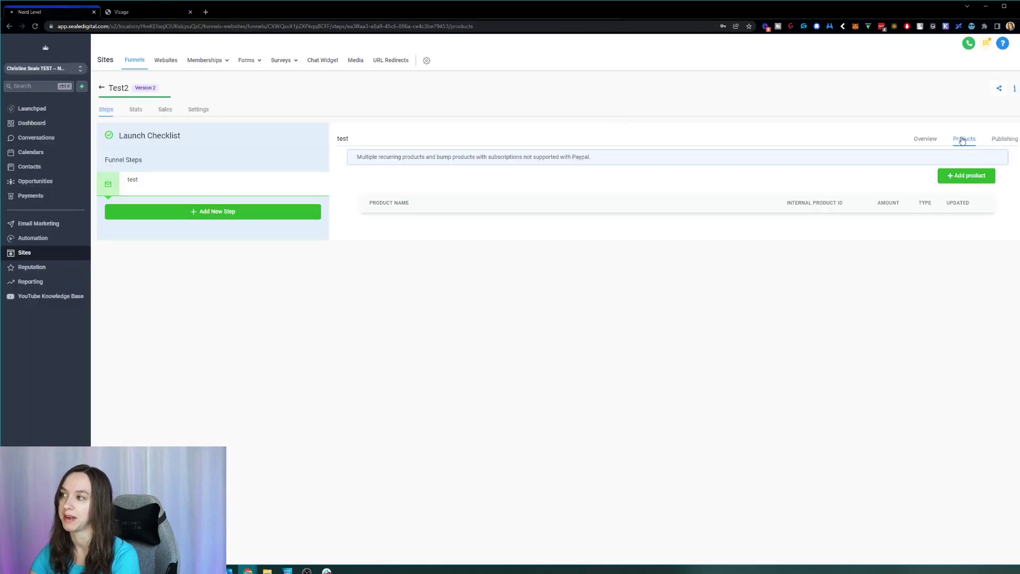
pyautogui.click(965, 178)
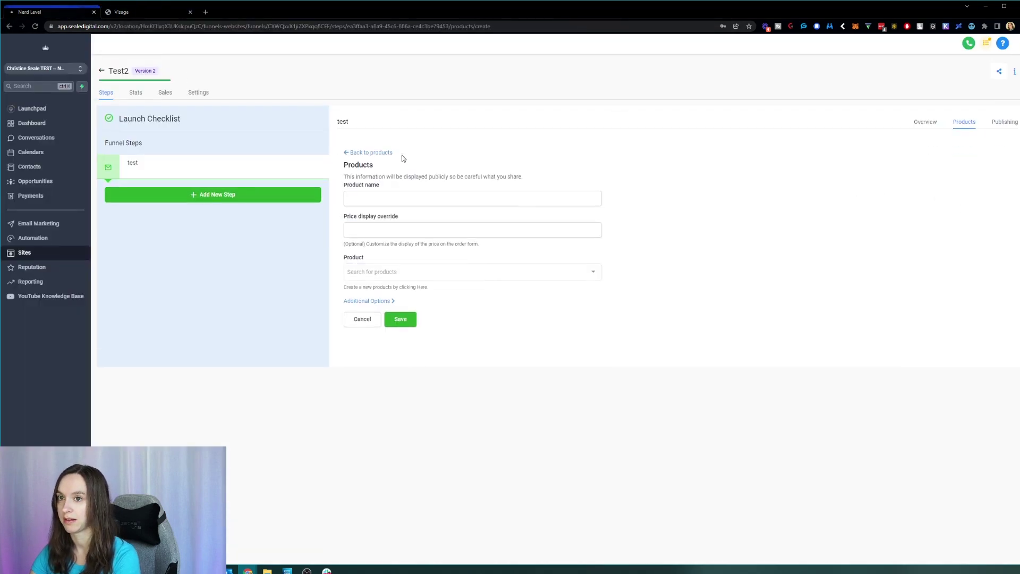
pyautogui.click(920, 123)
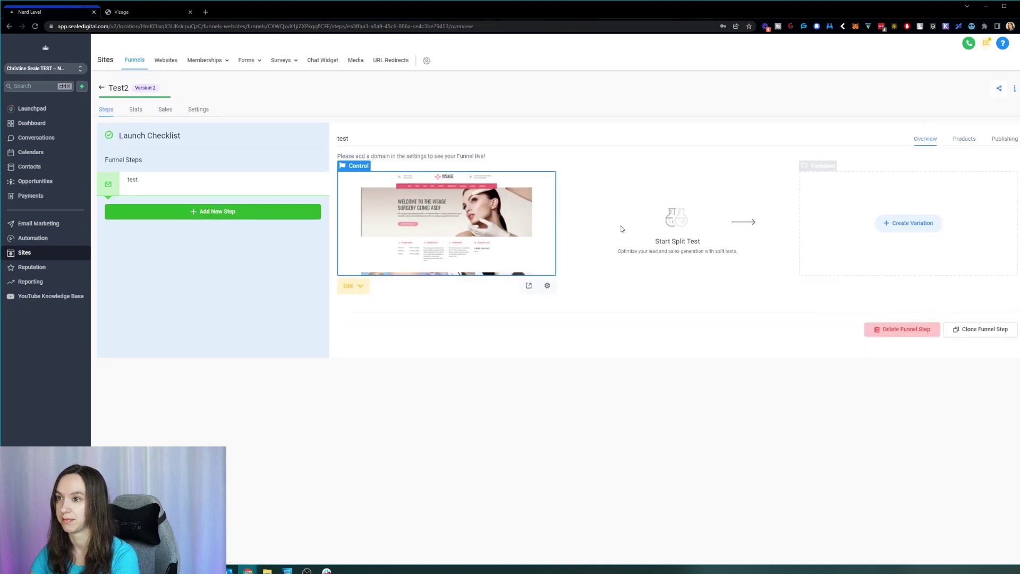